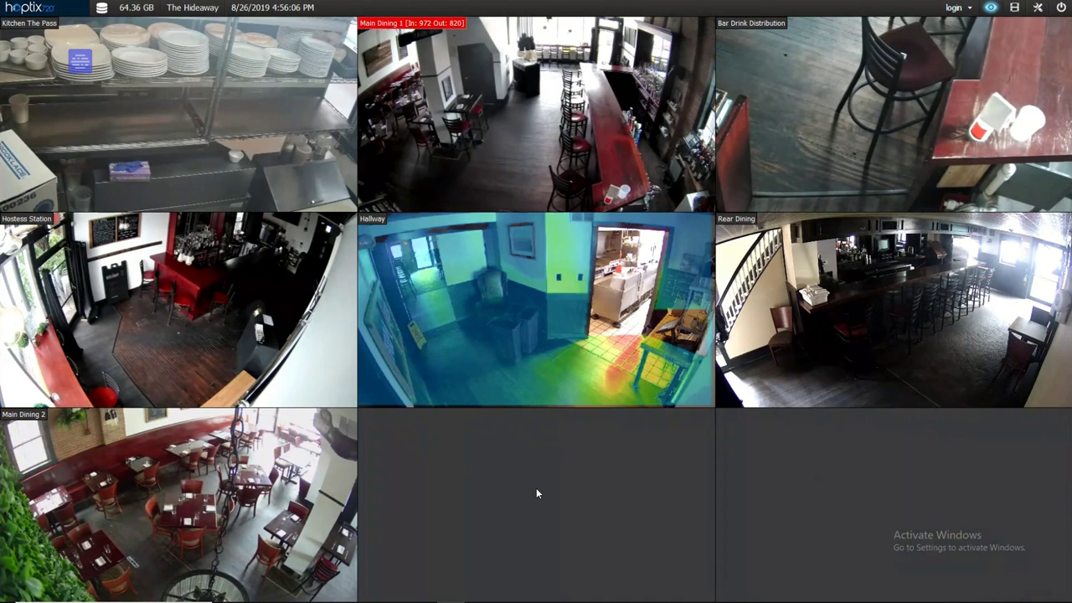
Switch from the live camera grid to the View Log playback screen.
click(1014, 9)
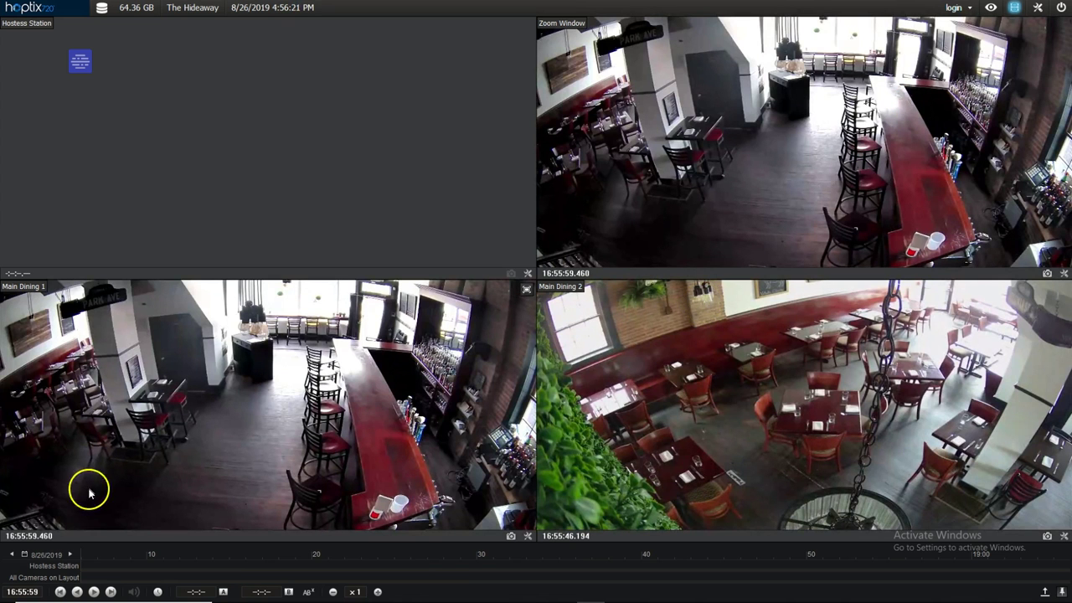
Set playback to 8/23/2019 at about 18:18:24 and bring up the Hostess Station clip menu.
click(45, 556)
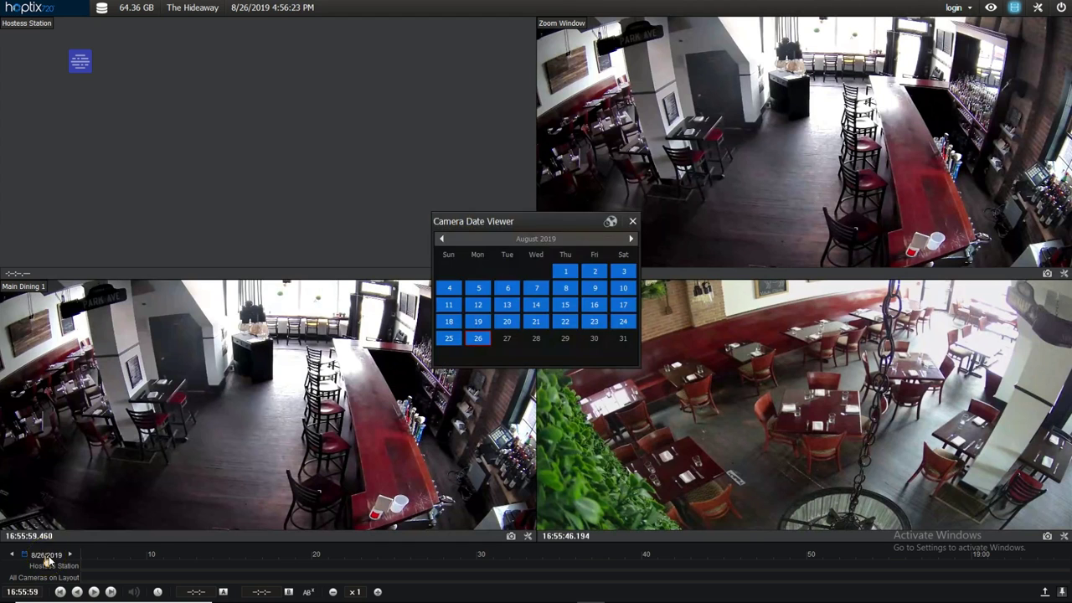
click(594, 321)
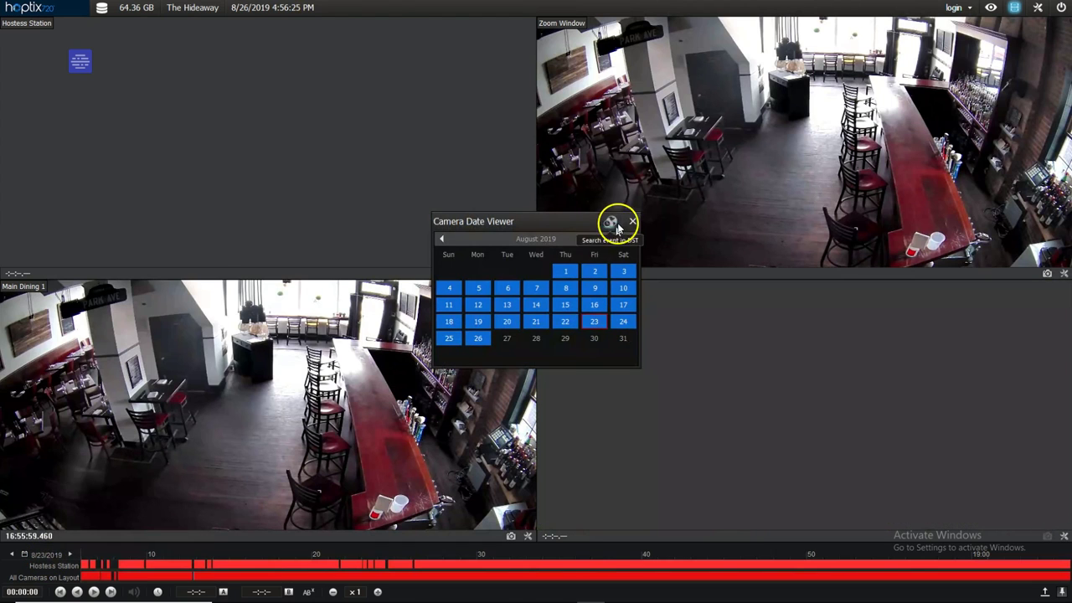
click(633, 221)
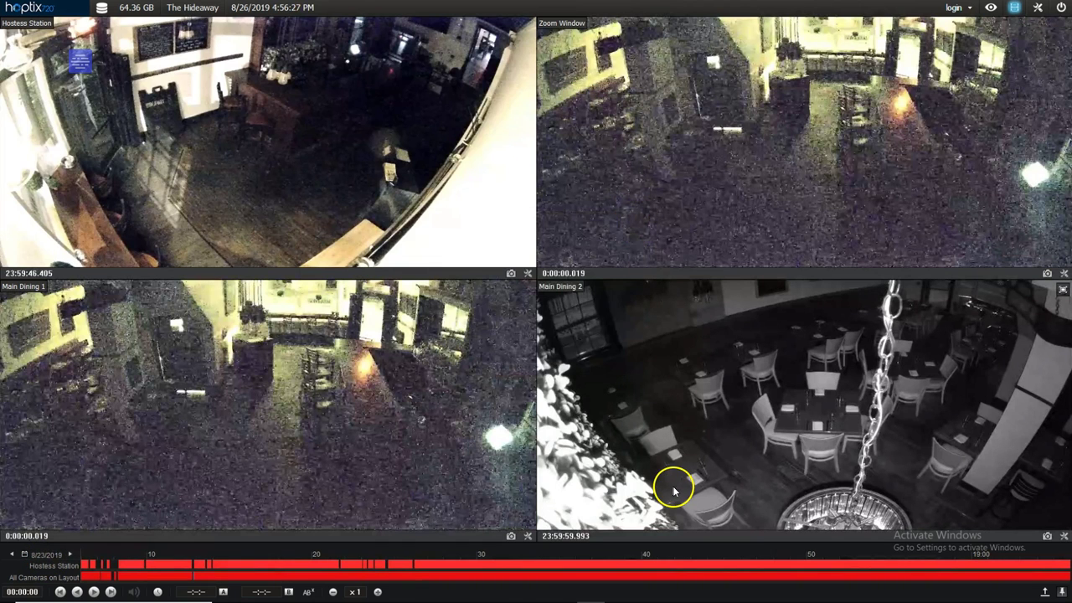
click(287, 567)
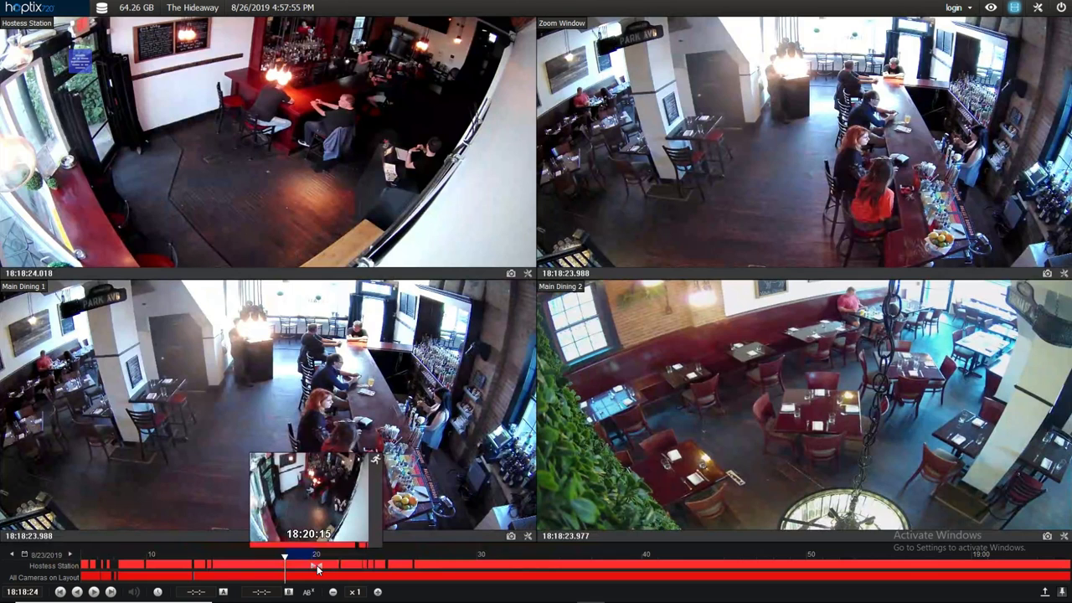
right_click(319, 570)
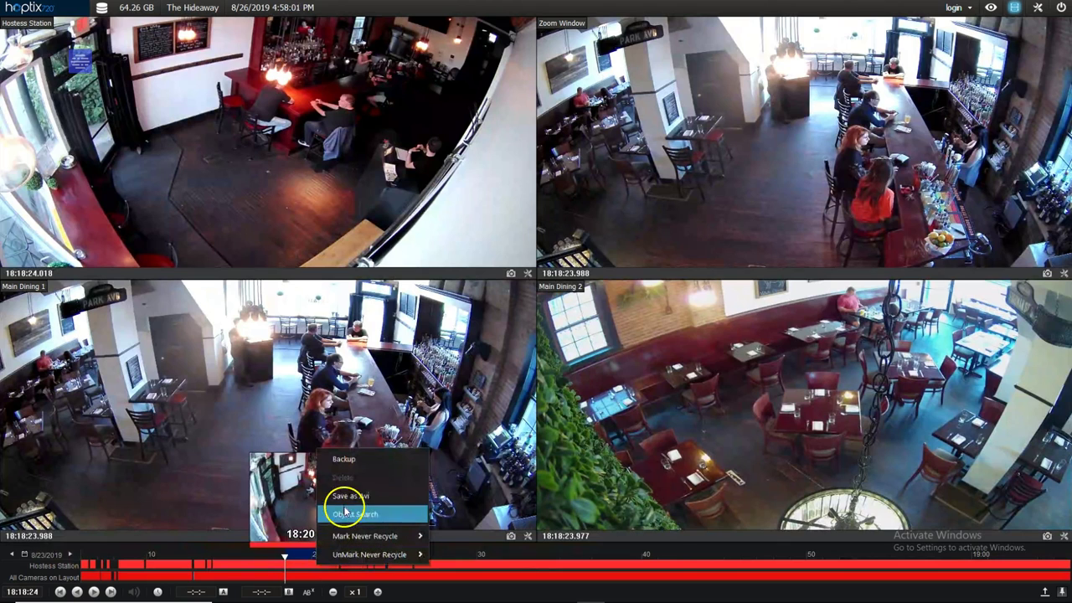
Start a Backup for 8/23/2019 18:18:24–18:20:16 and uncheck all seven cameras.
click(346, 459)
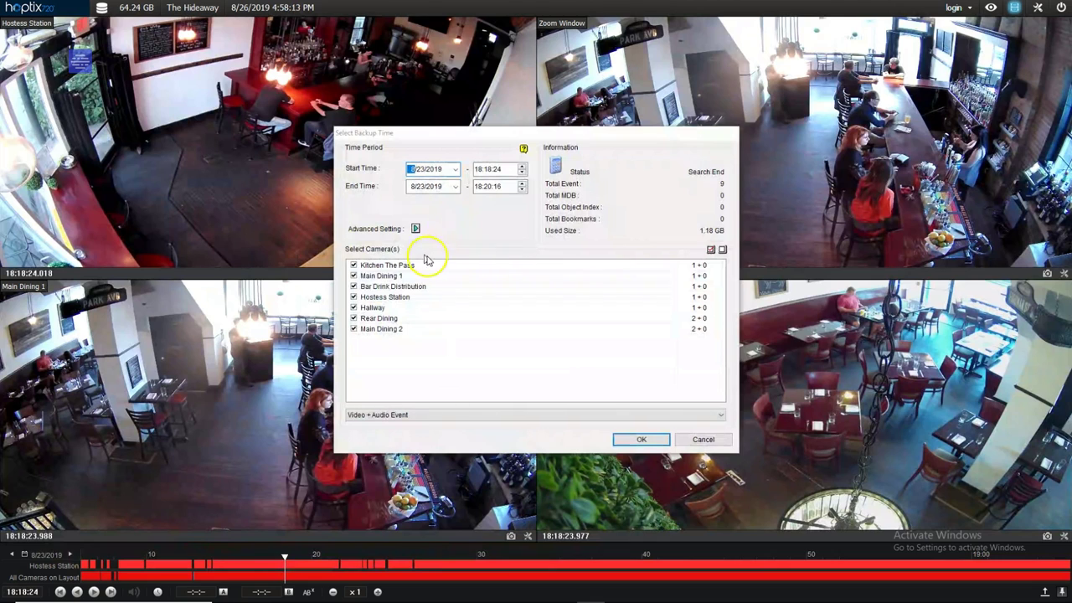
click(723, 250)
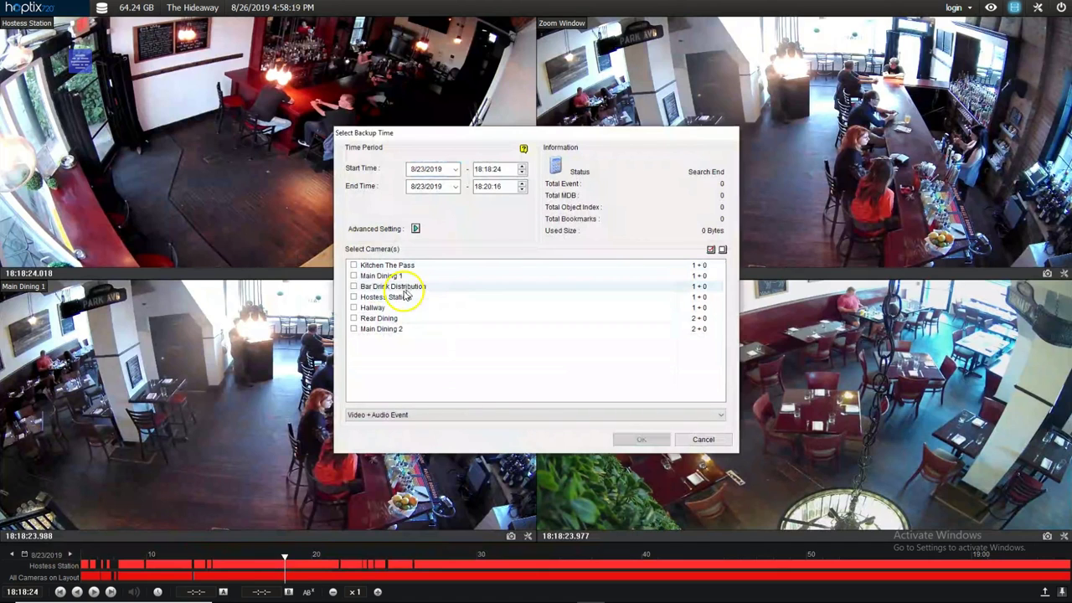
Check Hostess Station and Bar Drink Distribution and confirm the backup time range.
click(354, 297)
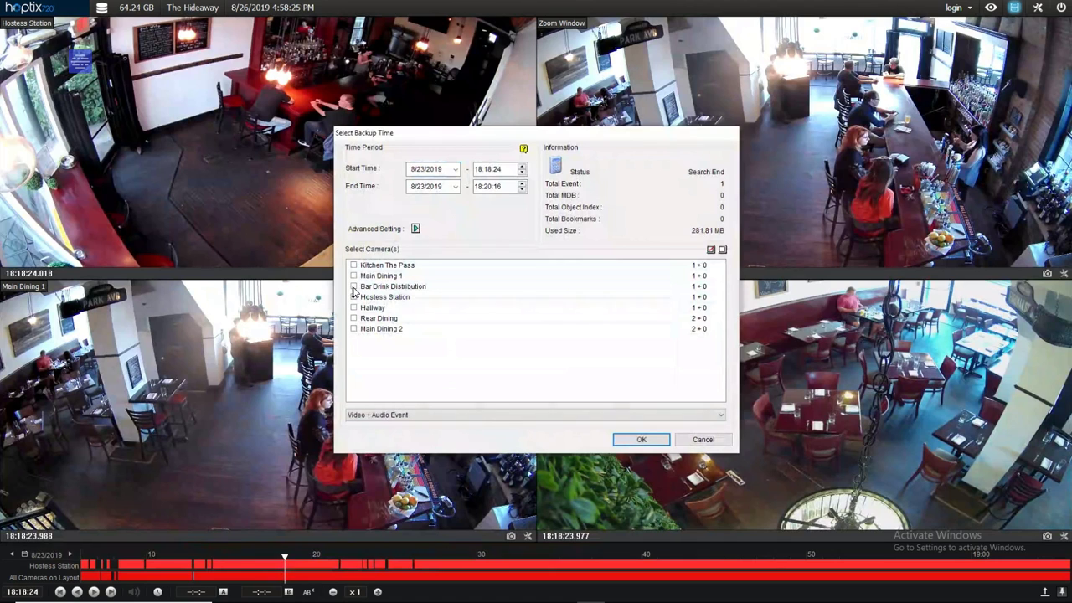
click(354, 286)
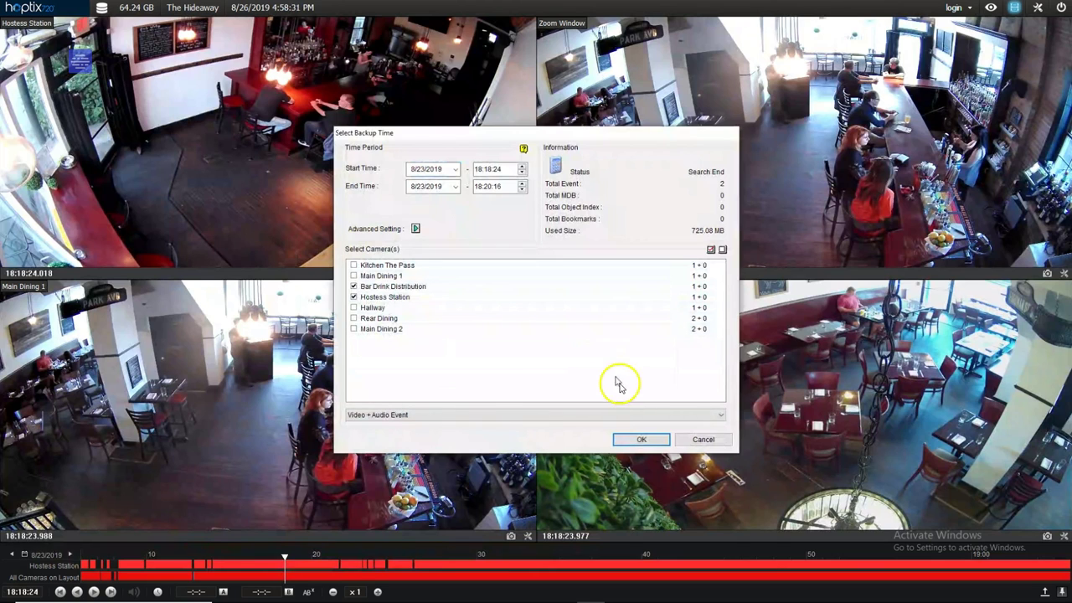
click(634, 440)
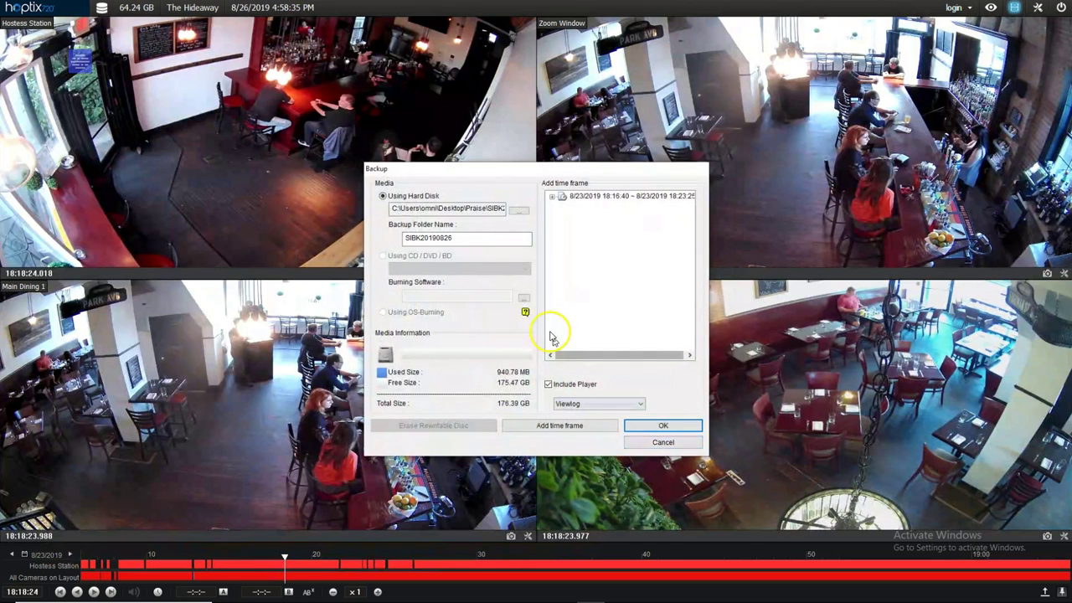
Set the backup destination to the first subfolder under the Praise folder.
click(487, 241)
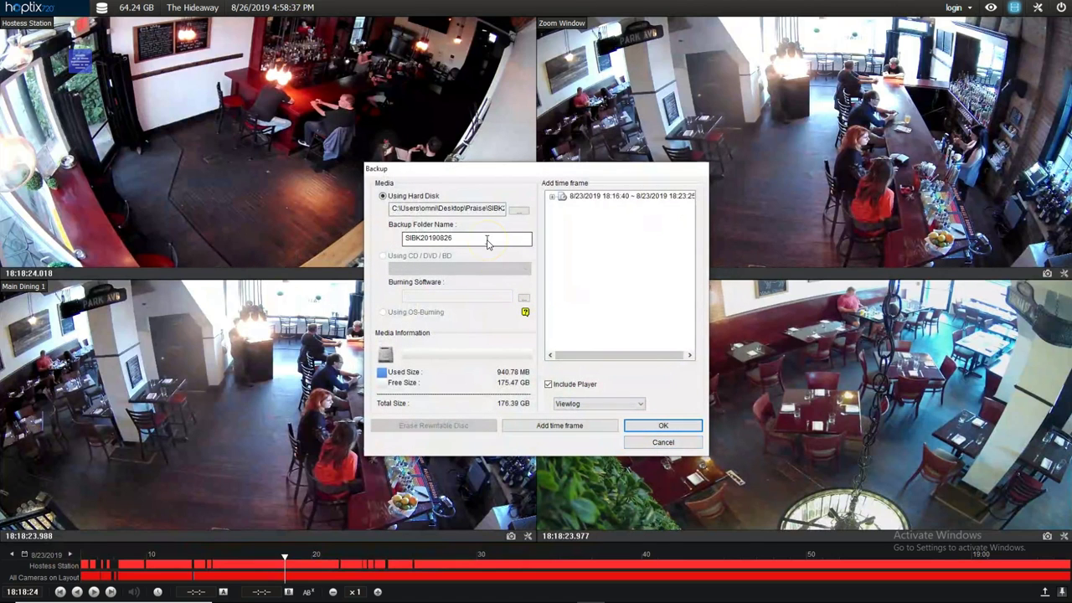
key(Tab)
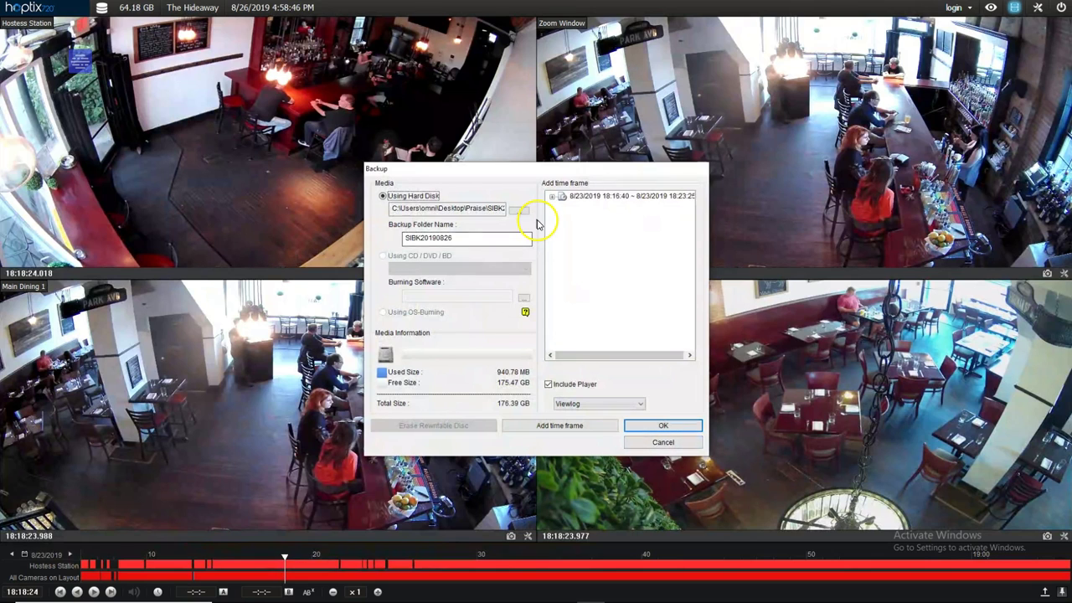
click(521, 213)
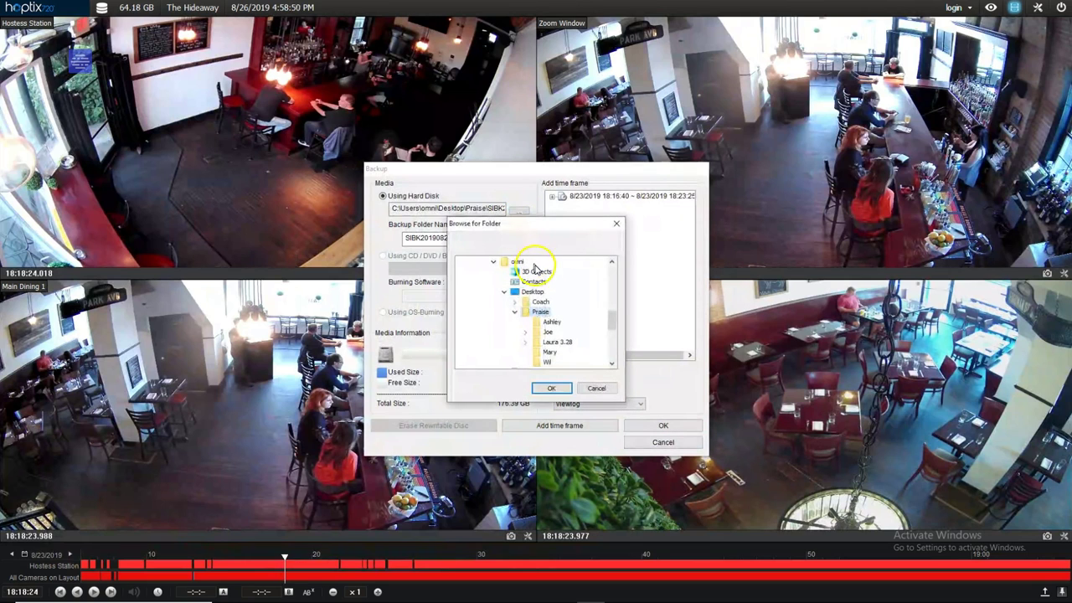
click(548, 327)
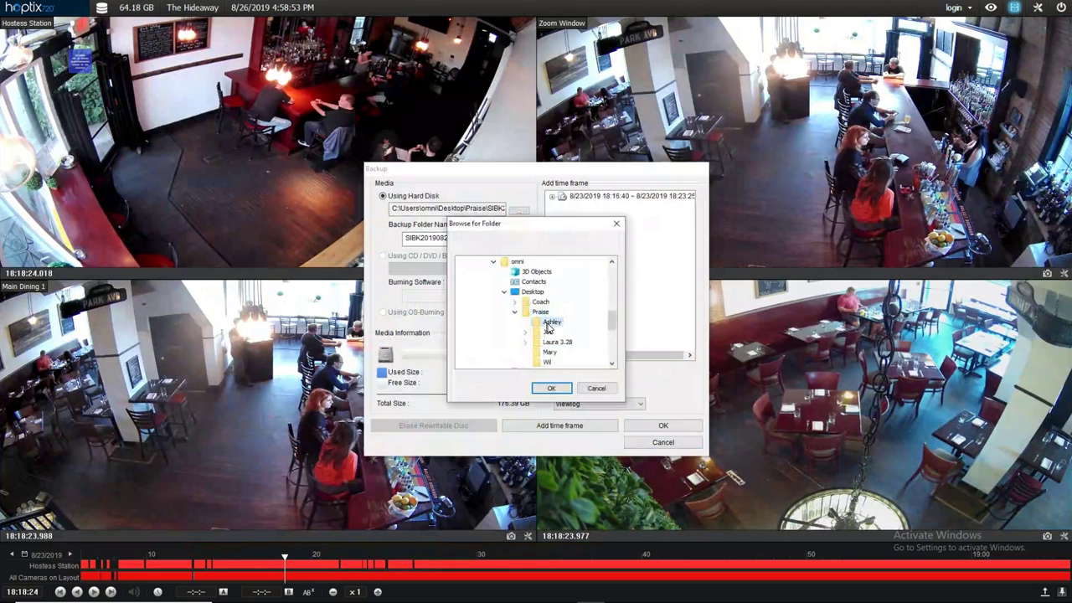
click(551, 388)
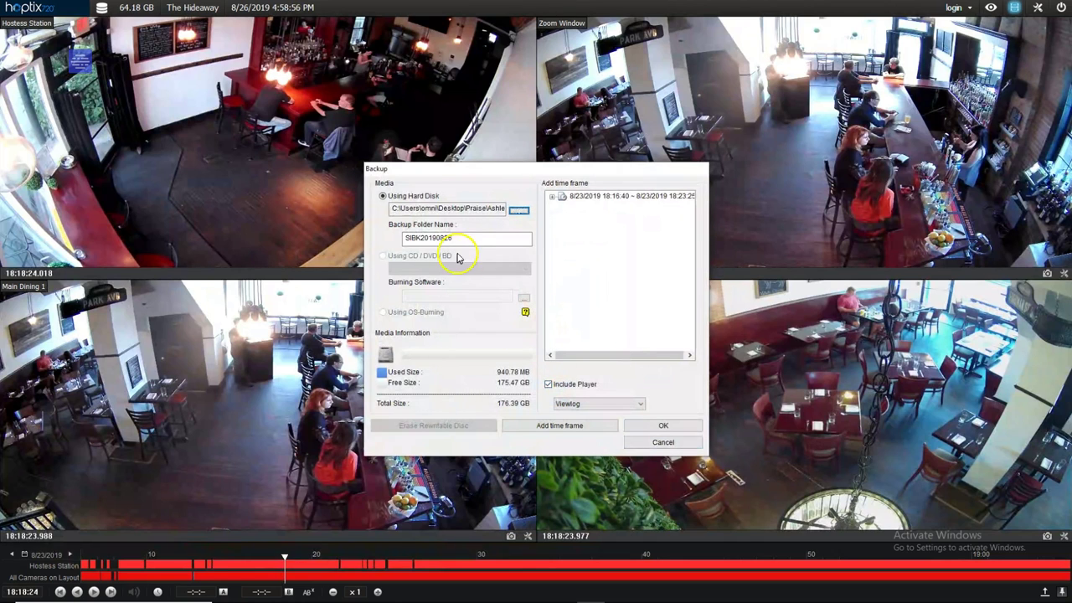
Name the backup folder '8.23.19 Praise' and start the backup with the Viewlog player included.
drag(469, 237, 403, 241)
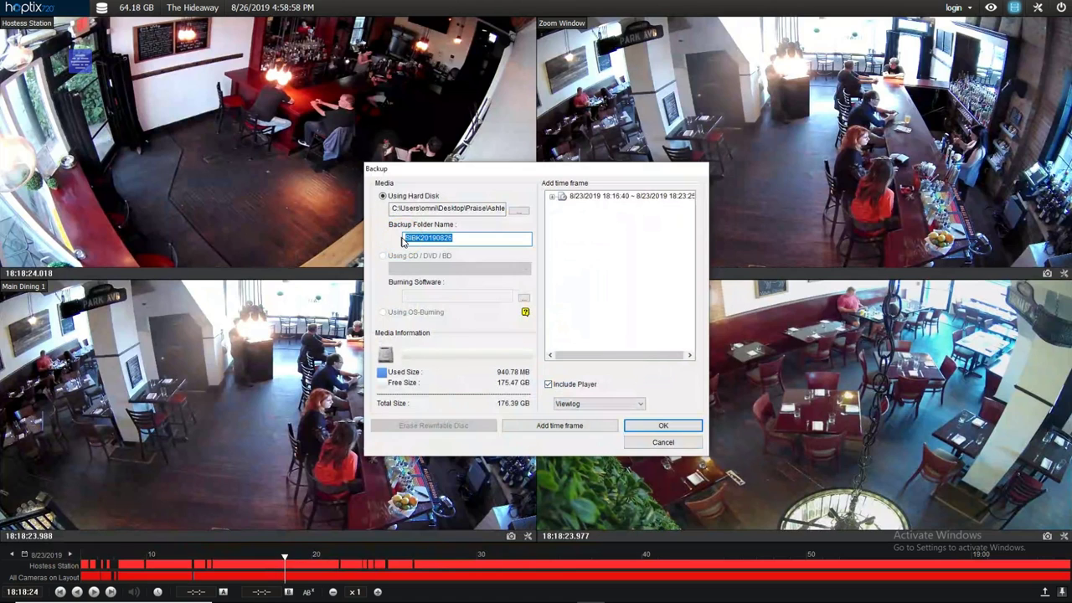
text(8)
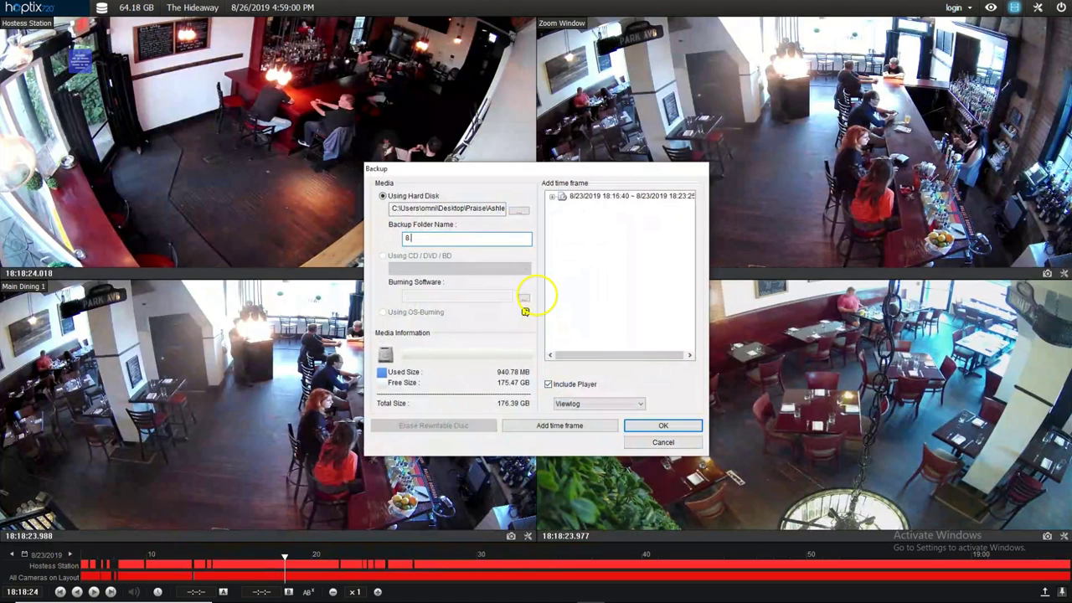
text(.23.19 Praise)
click(659, 426)
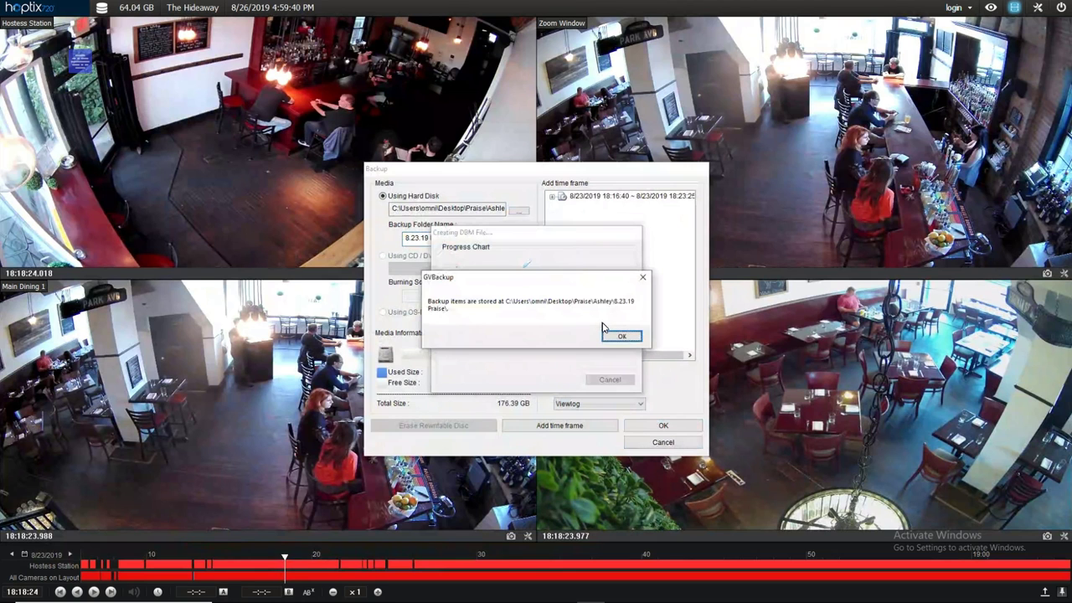
Dismiss the GVBackup completion message and bring up the Windows Start menu.
click(612, 336)
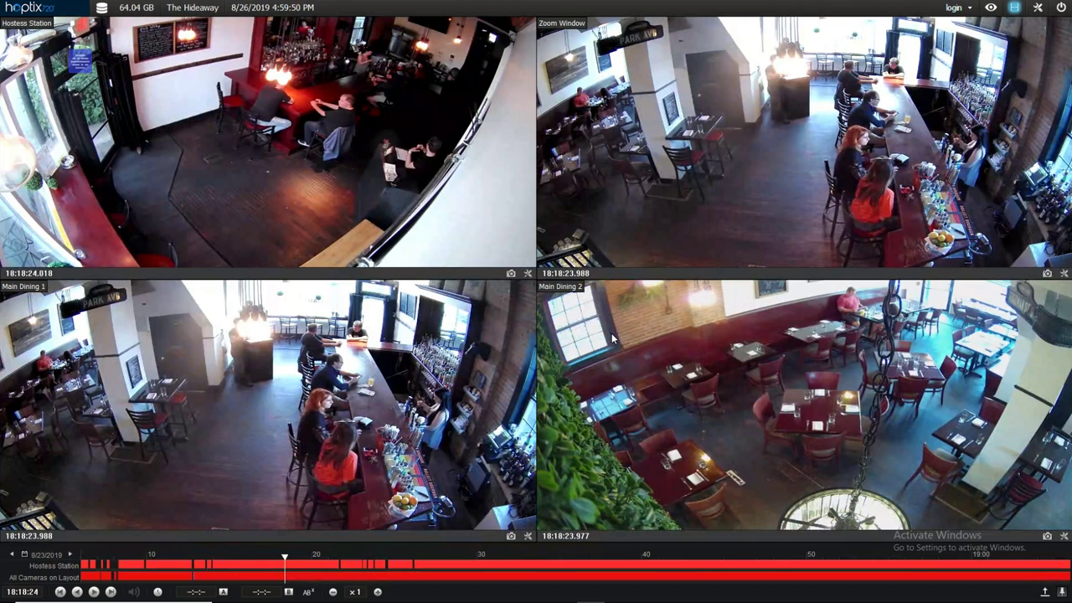
key(super)
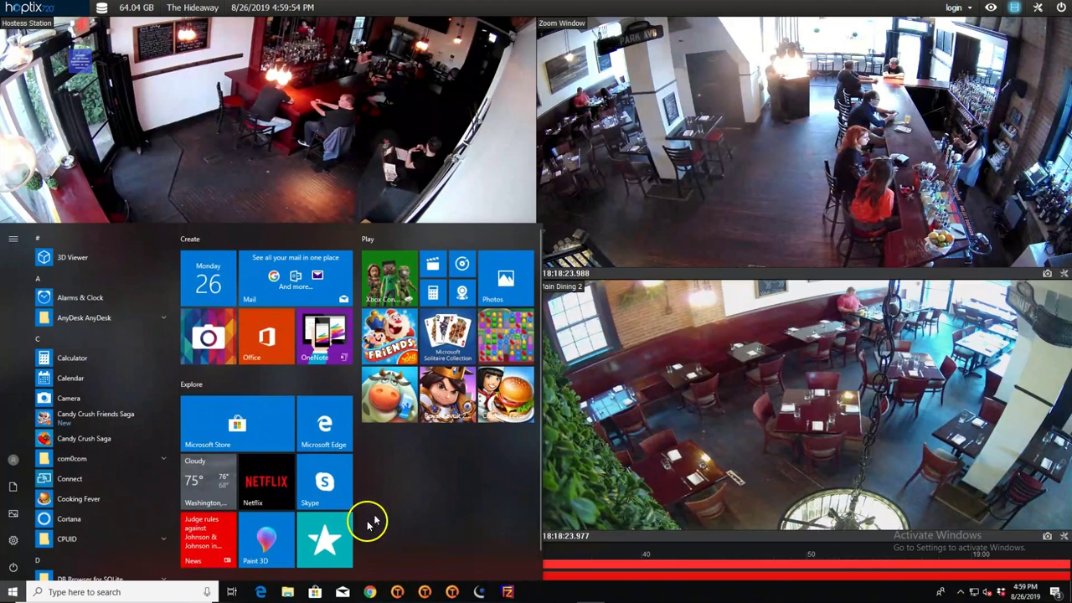
In File Explorer, open Desktop > Praise > user folder > 8.23.19 Praise and launch EZViewLog.
click(287, 592)
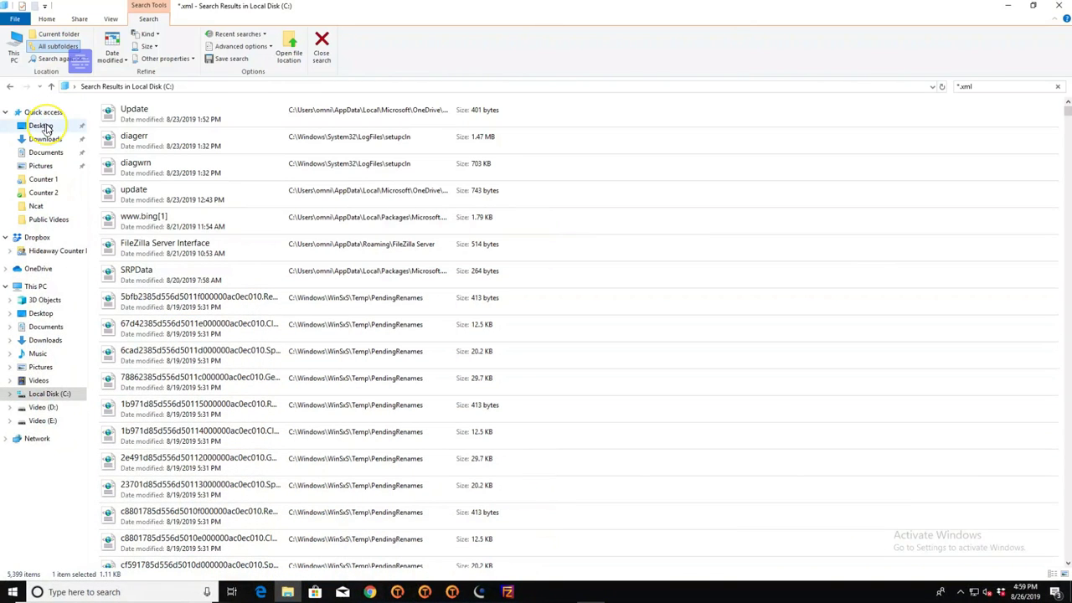
click(44, 126)
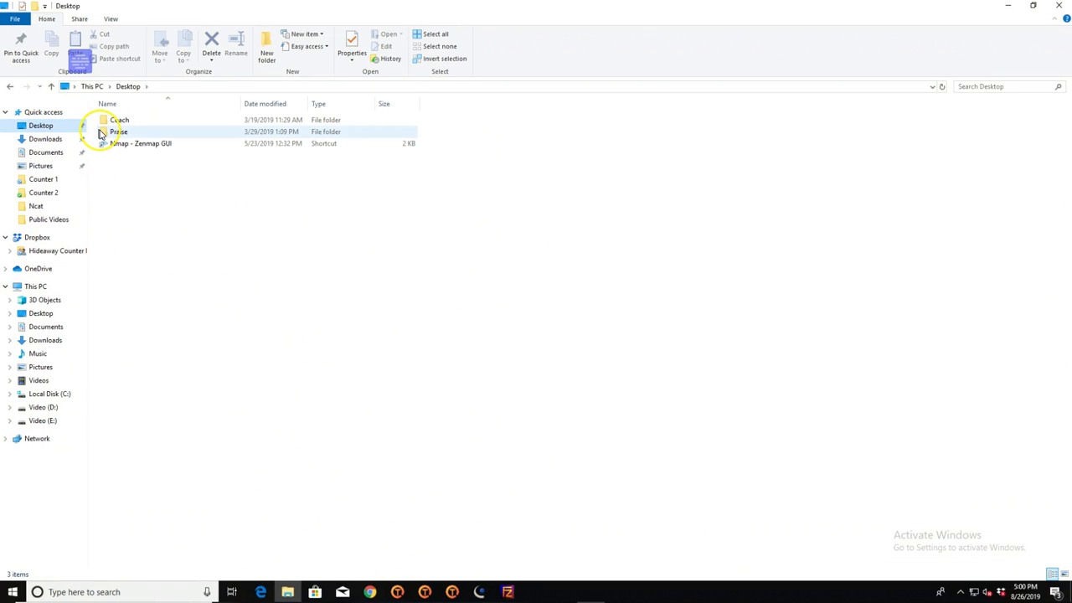
double_click(118, 133)
click(122, 122)
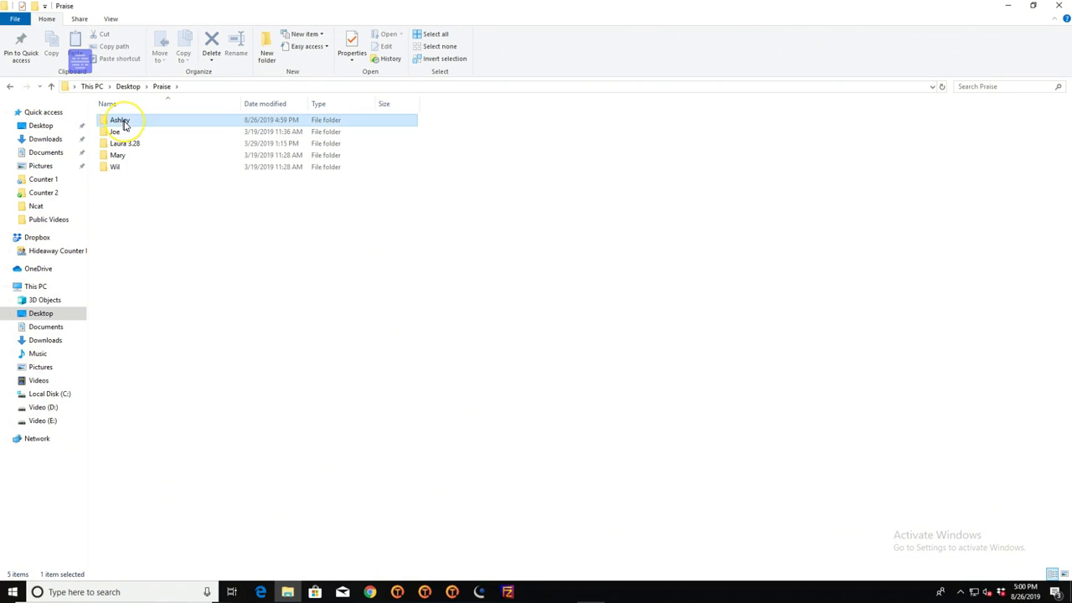
double_click(123, 122)
double_click(137, 124)
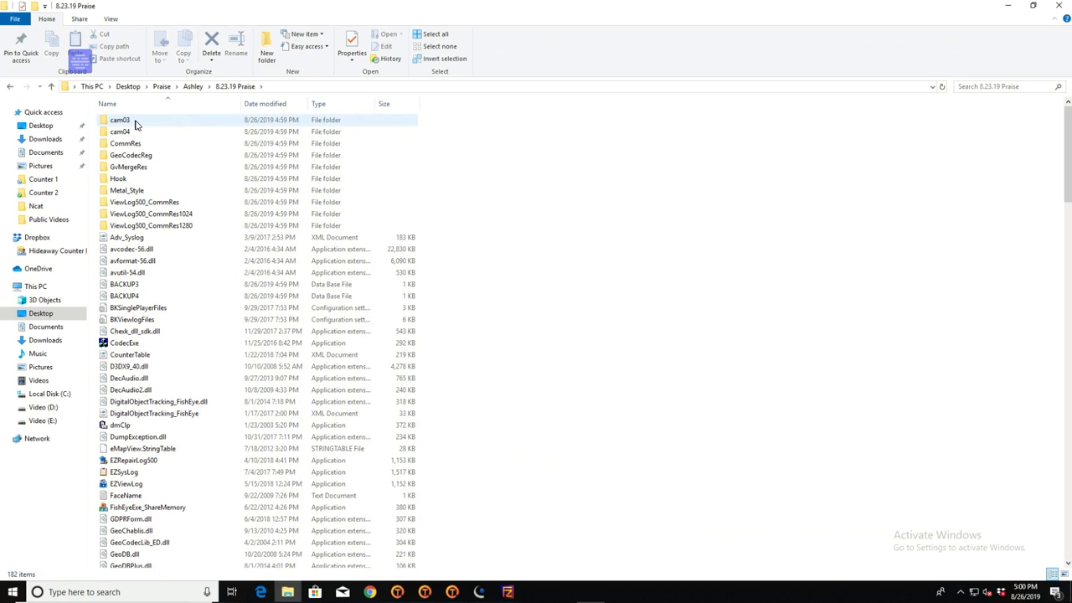
scroll(168, 326, down, 6)
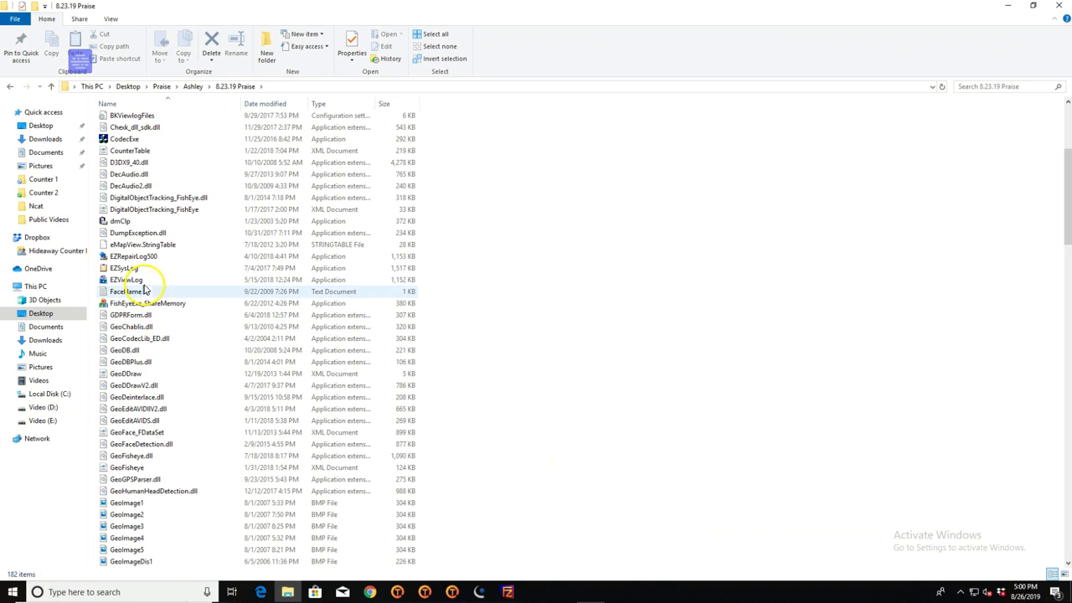
double_click(144, 283)
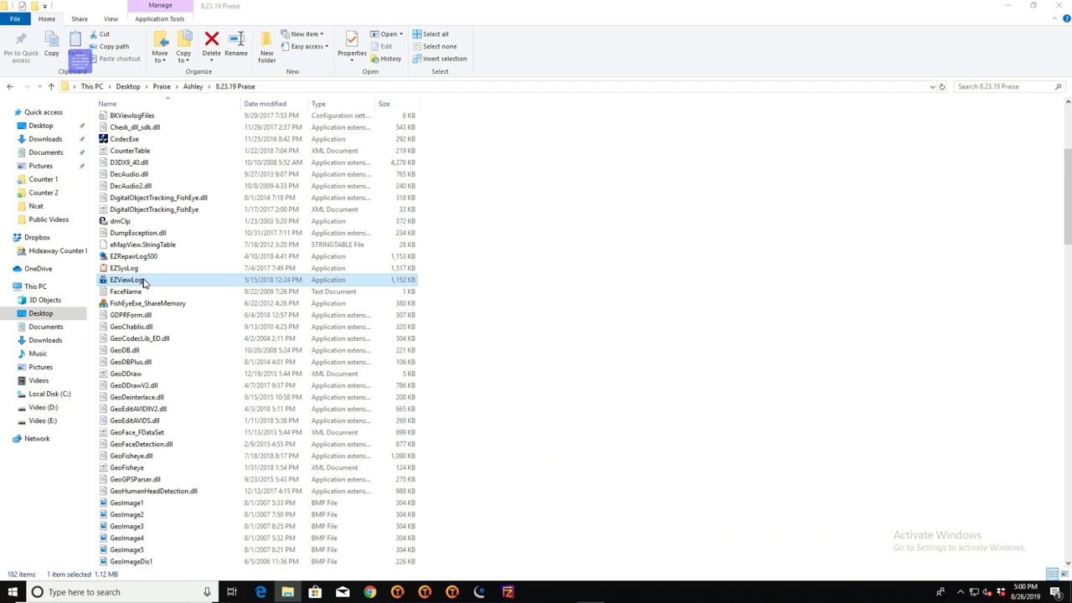
scroll(144, 282, up, 2)
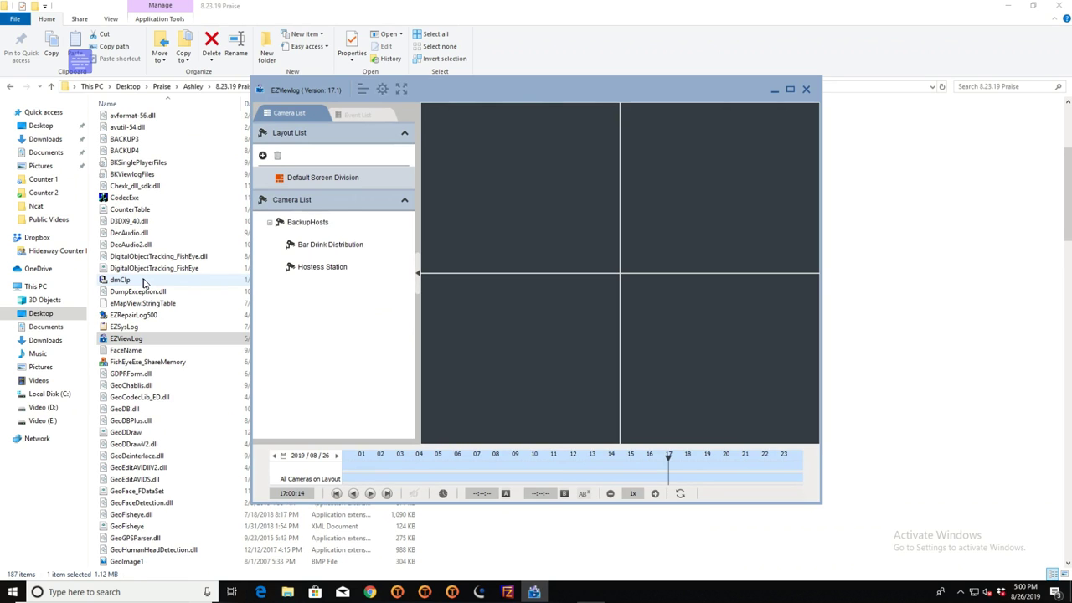
Place Bar Drink Distribution and Hostess Station in the grid and play both from about 18:18 on 2019/08/23.
drag(289, 245, 445, 234)
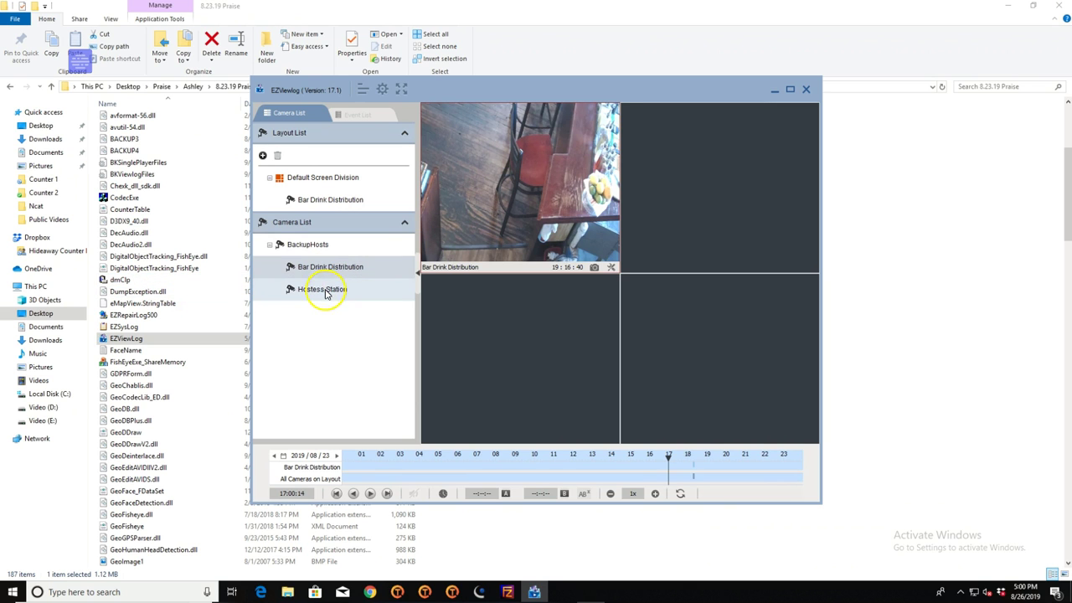
drag(323, 297, 673, 210)
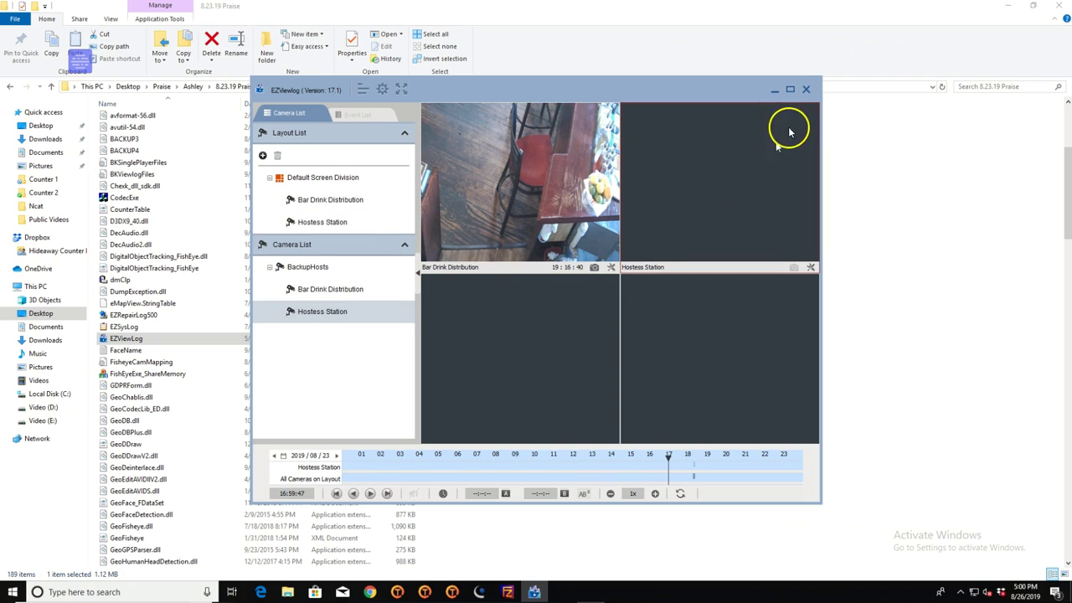
click(791, 89)
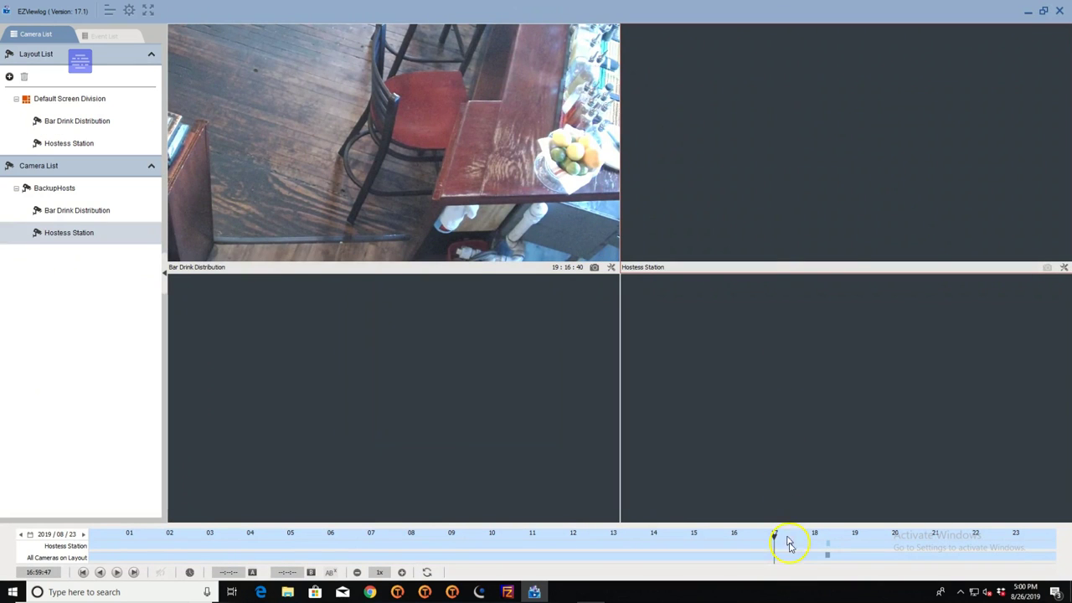
scroll(827, 548, up, 3)
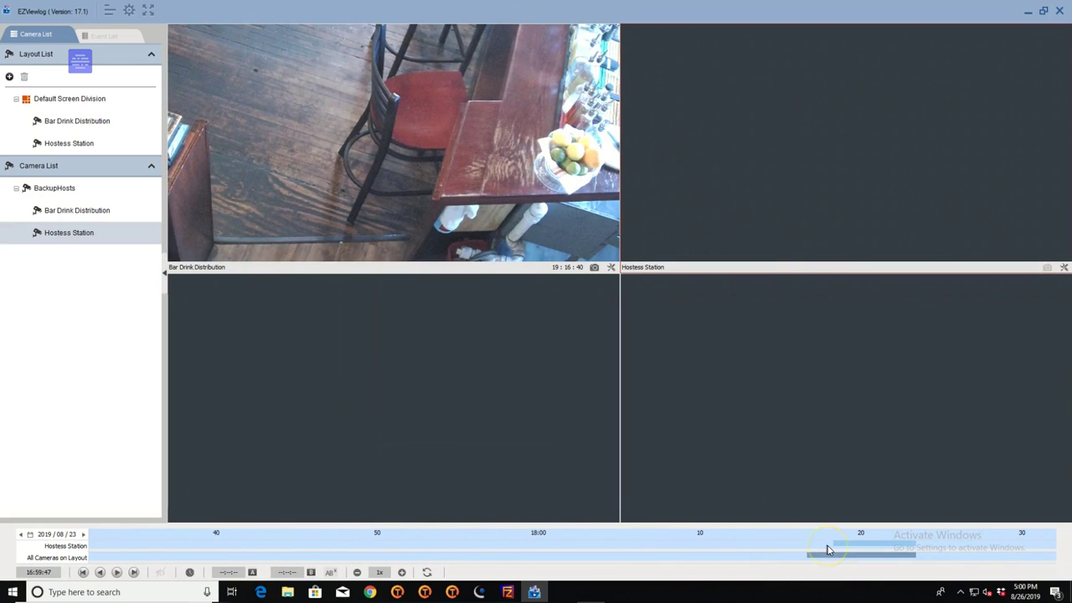
click(838, 549)
click(839, 548)
click(117, 572)
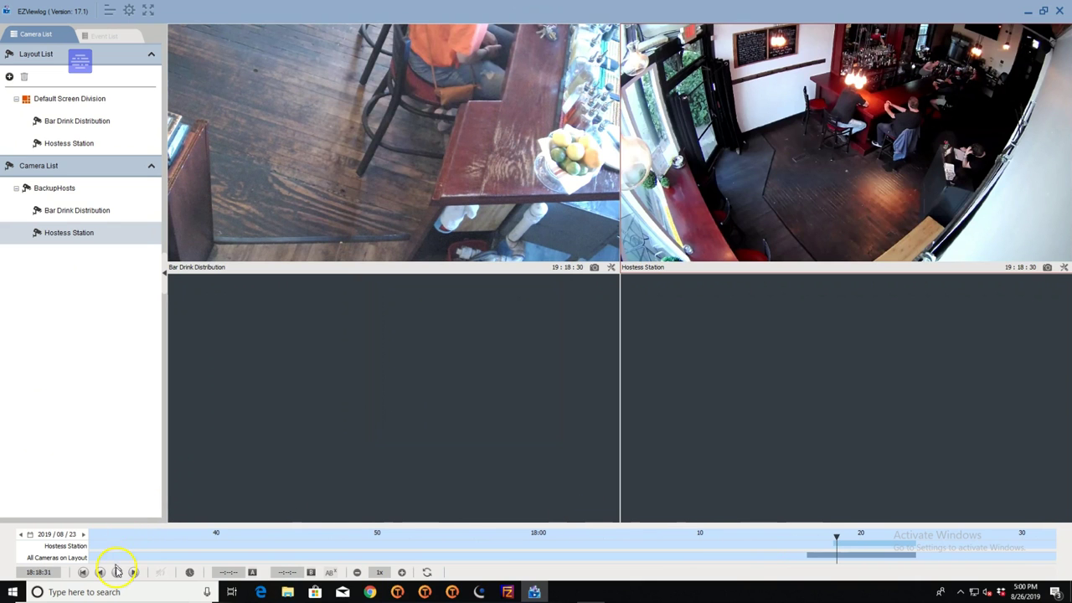